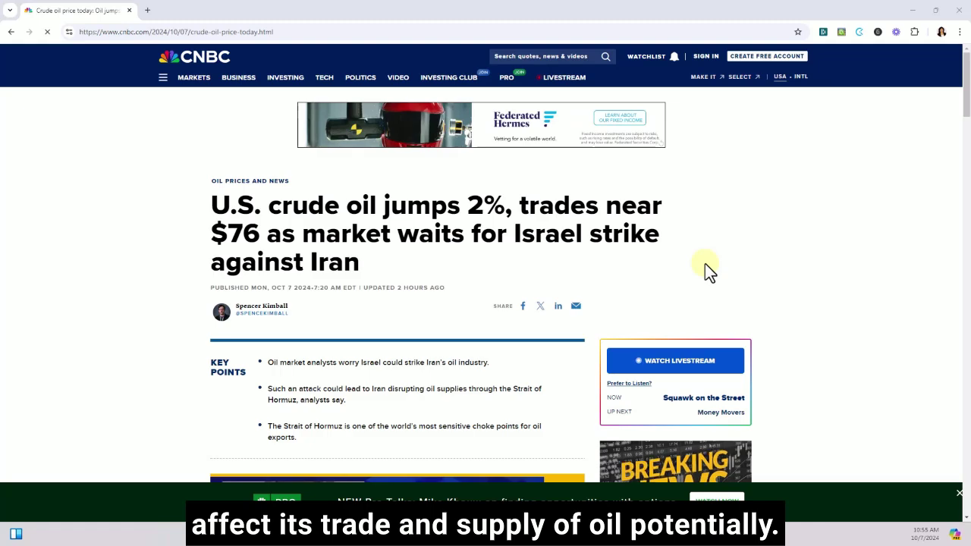
# Skim the CNBC article on U.S. crude oil prices and switch to the TradeStation charts.
pyautogui.scroll(-7, 704, 264)
pyautogui.scroll(-3, 704, 263)
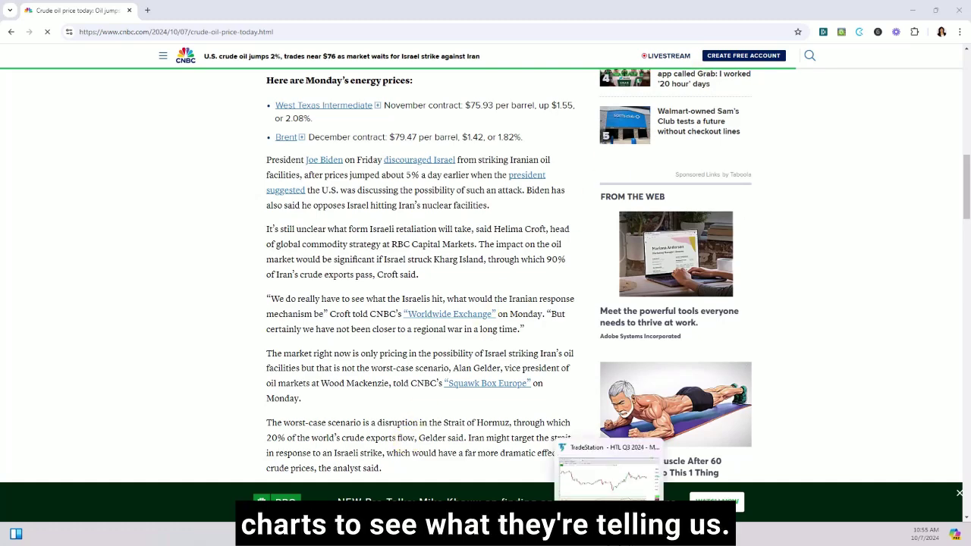
pyautogui.click(631, 487)
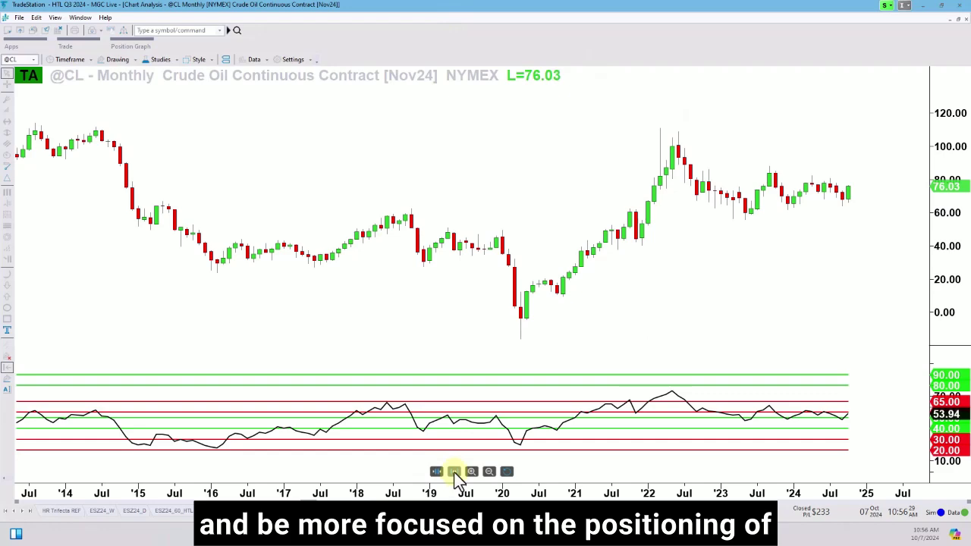
pyautogui.click(455, 473)
pyautogui.moveTo(868, 207); pyautogui.dragTo(599, 207)
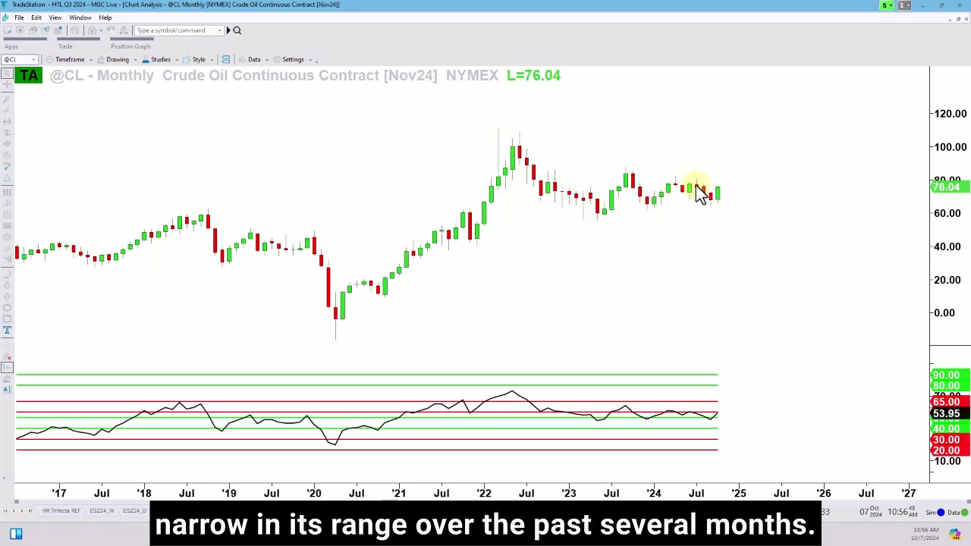
pyautogui.moveTo(944, 274)
pyautogui.mouseDown()
pyautogui.moveTo(948, 256)
pyautogui.moveTo(946, 264)
pyautogui.mouseUp()
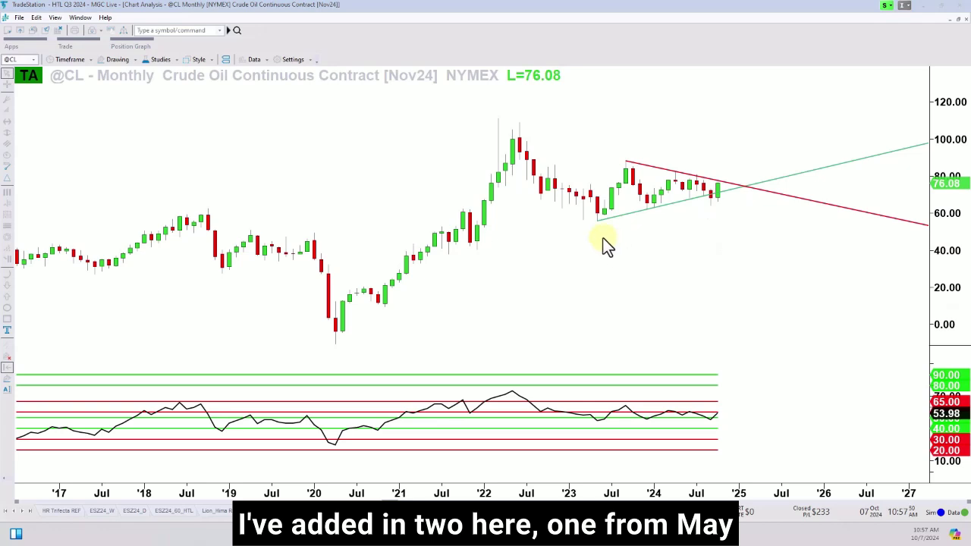
pyautogui.moveTo(598, 238); pyautogui.dragTo(598, 237)
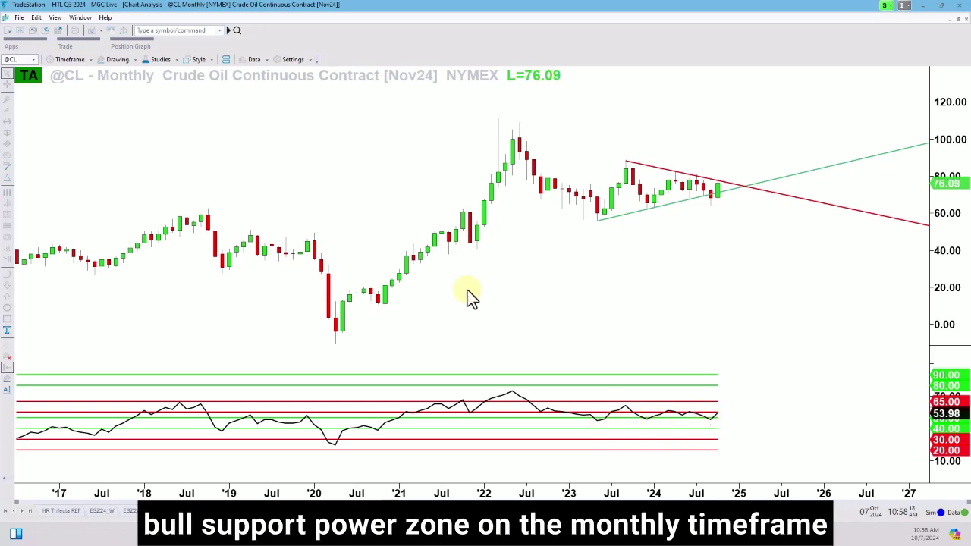
pyautogui.moveTo(336, 343)
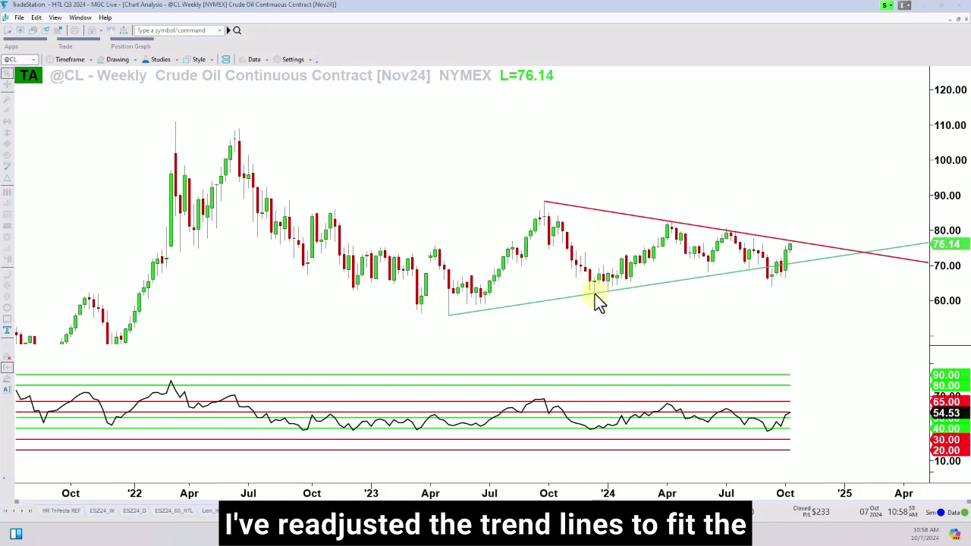
pyautogui.click(554, 203)
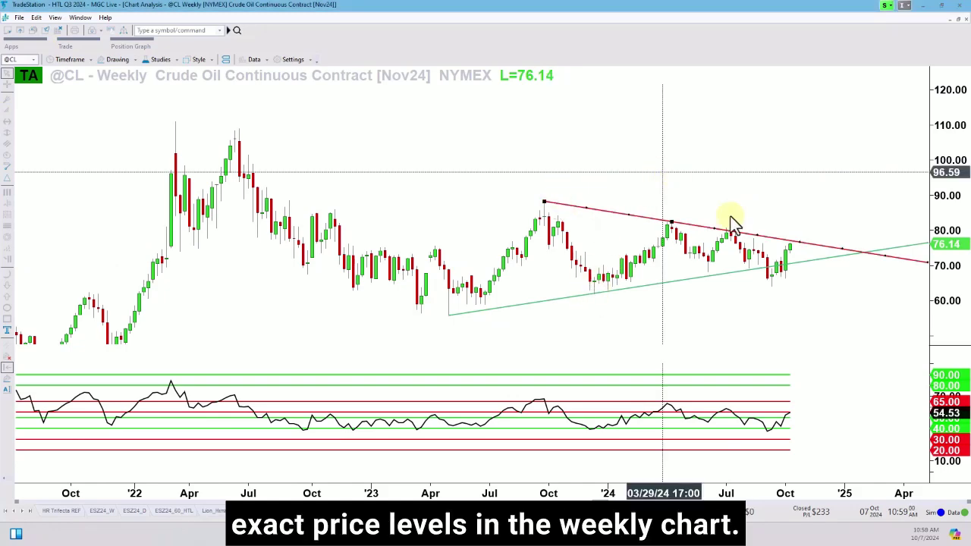
pyautogui.click(776, 275)
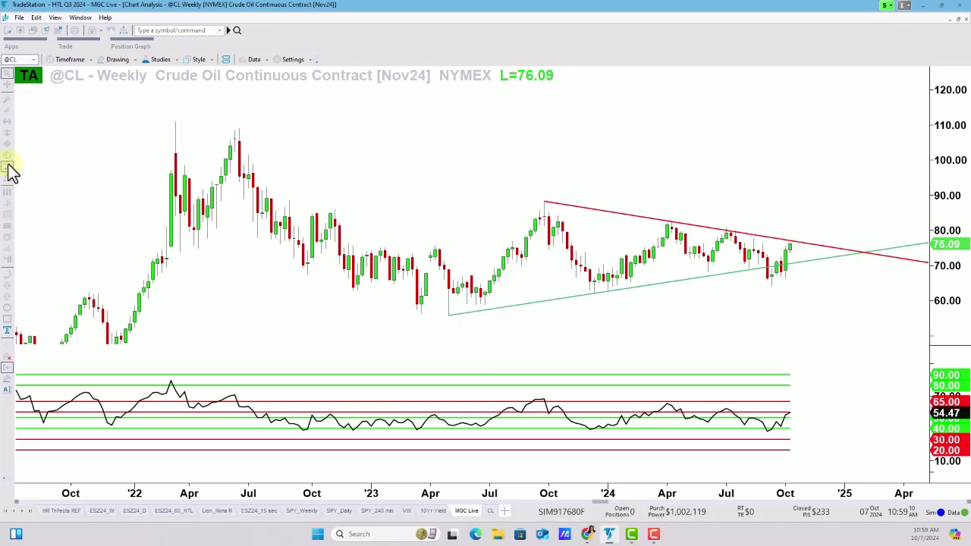
# Draw a horizontal resistance line at 77.76 on the weekly chart and a parallel one at the early July 2024 high, 80.71.
pyautogui.click(6, 121)
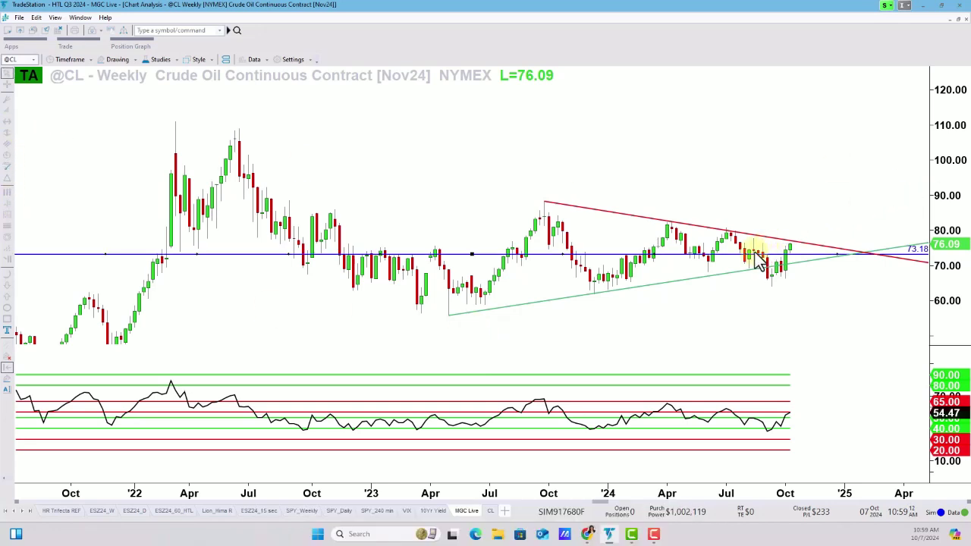
pyautogui.click(836, 238)
pyautogui.click(754, 263)
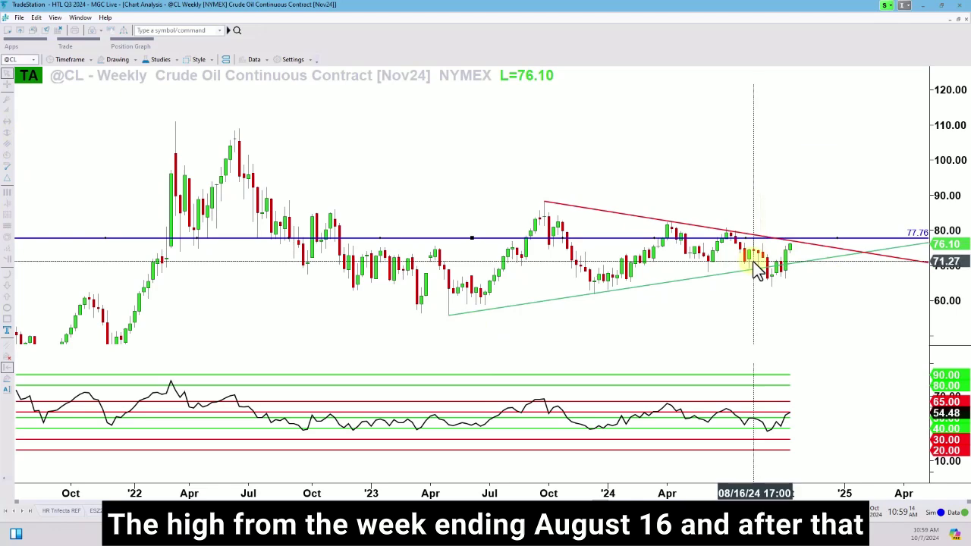
pyautogui.rightClick(728, 237)
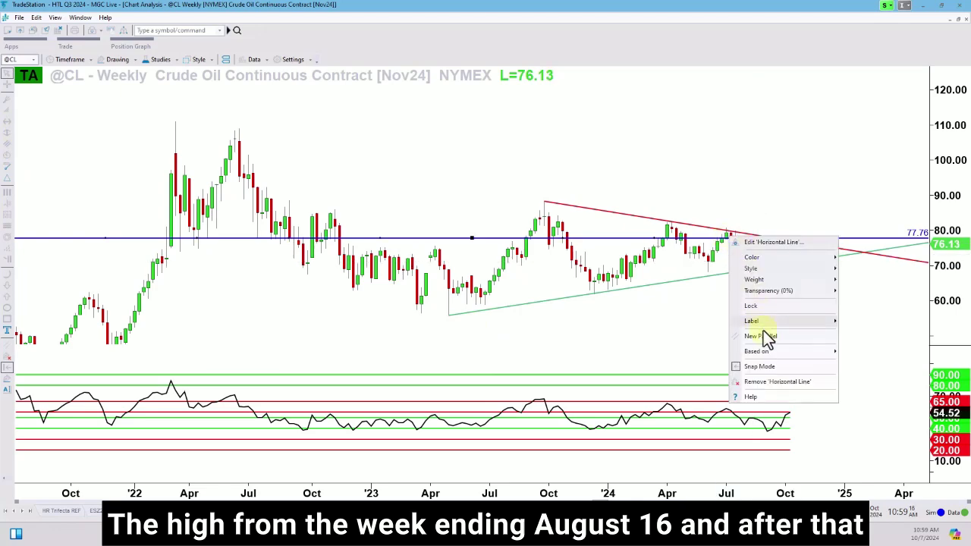
pyautogui.click(762, 335)
pyautogui.moveTo(728, 203); pyautogui.dragTo(727, 211)
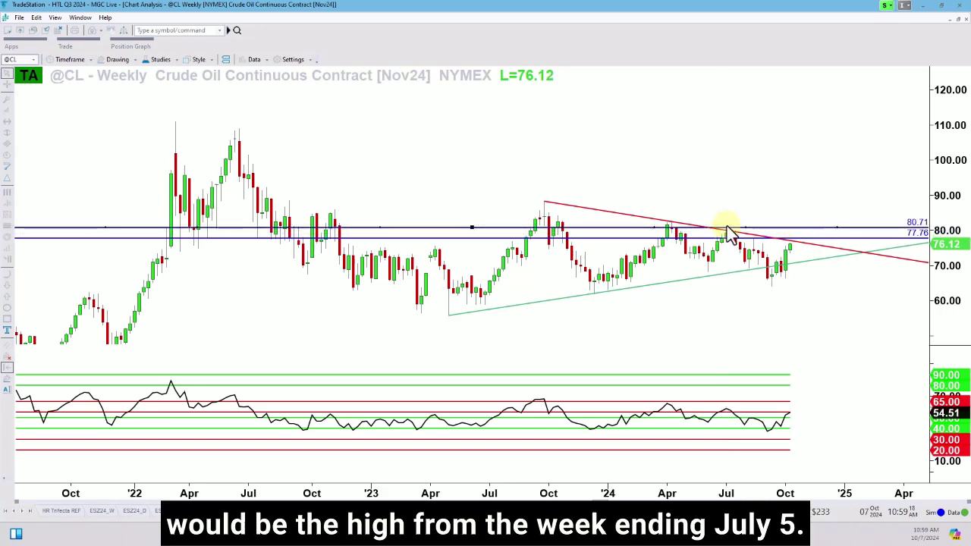
# Add Fibonacci retracement lines over the September 2023 peak week's range, from 88.21 to 81.37, and colour them blue.
pyautogui.moveTo(731, 256); pyautogui.dragTo(534, 231)
pyautogui.click(457, 472)
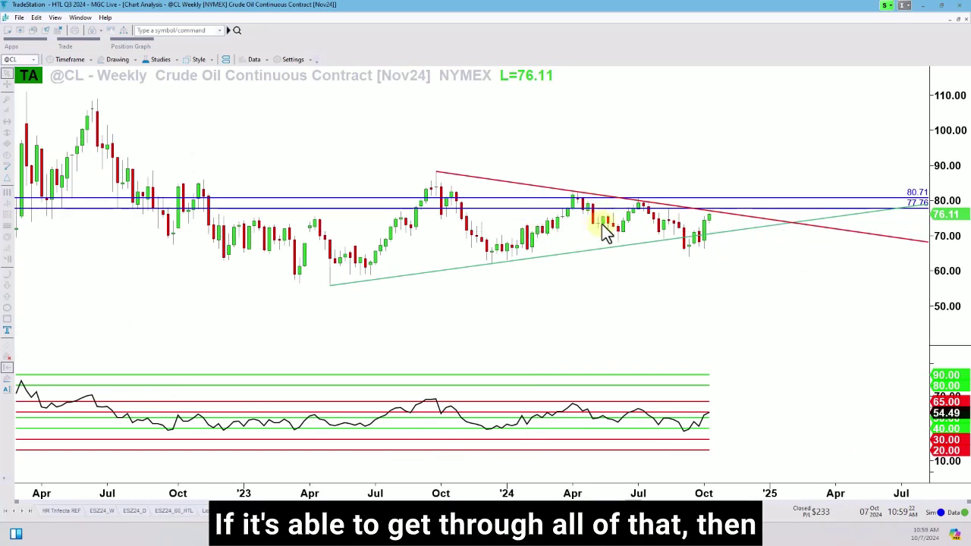
pyautogui.click(7, 225)
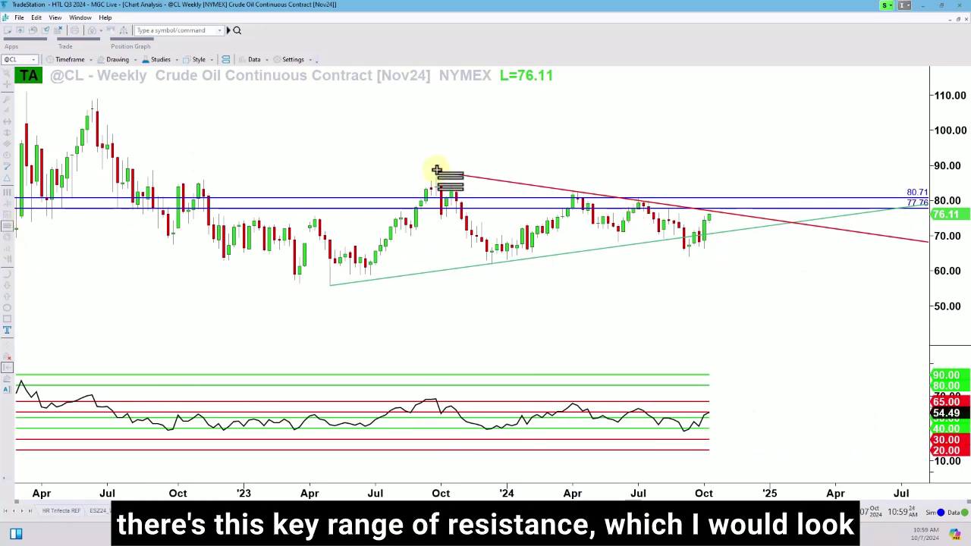
pyautogui.moveTo(436, 171); pyautogui.dragTo(445, 196)
pyautogui.rightClick(458, 184)
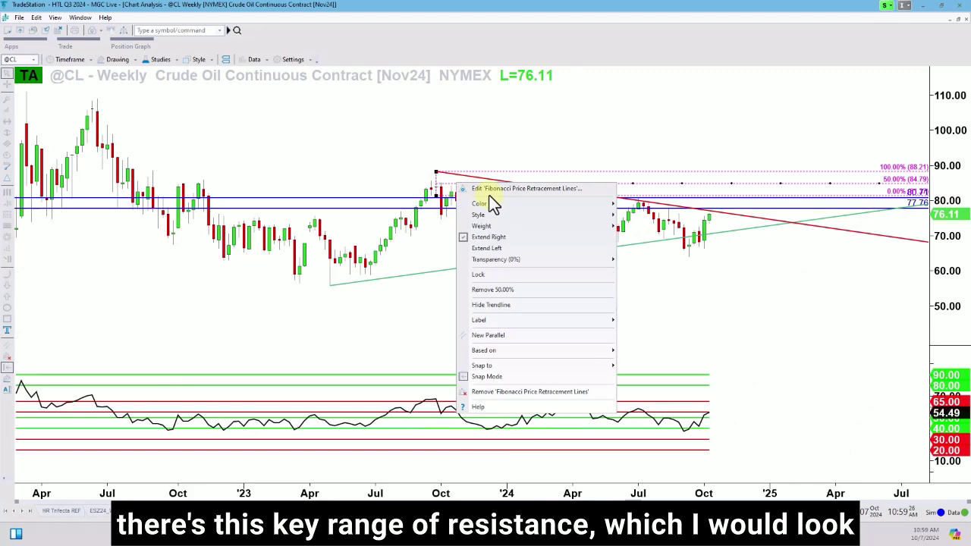
pyautogui.moveTo(489, 203)
pyautogui.click(627, 238)
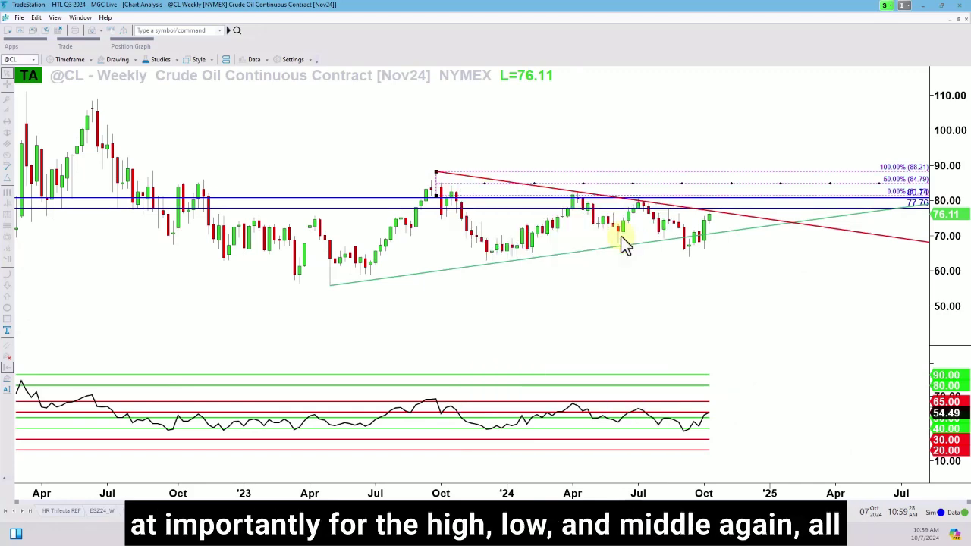
pyautogui.moveTo(438, 193)
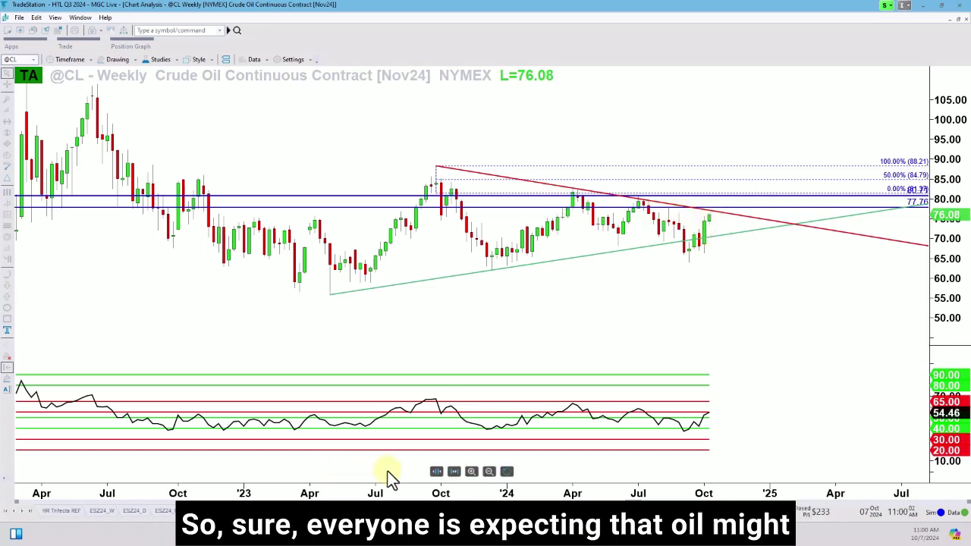
# Draw a horizontal support line at last week's low, 66.33, on the weekly chart and colour it magenta.
pyautogui.click(453, 471)
pyautogui.moveTo(788, 230); pyautogui.dragTo(702, 230)
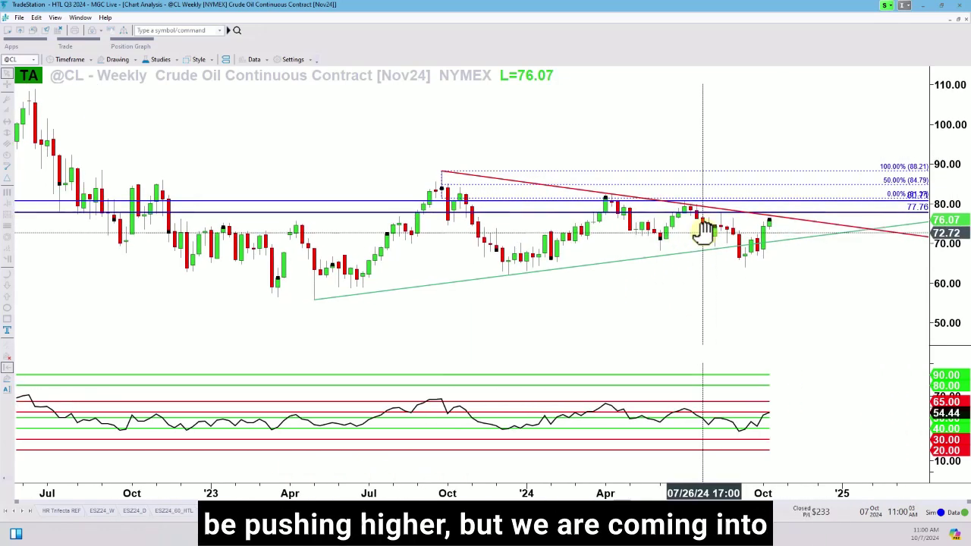
pyautogui.click(775, 217)
pyautogui.moveTo(956, 292); pyautogui.dragTo(955, 261)
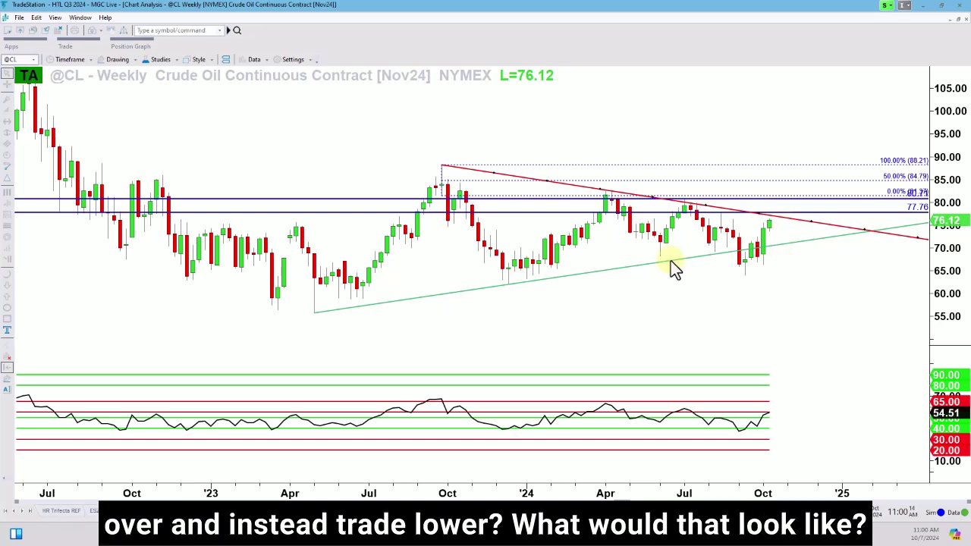
pyautogui.click(7, 122)
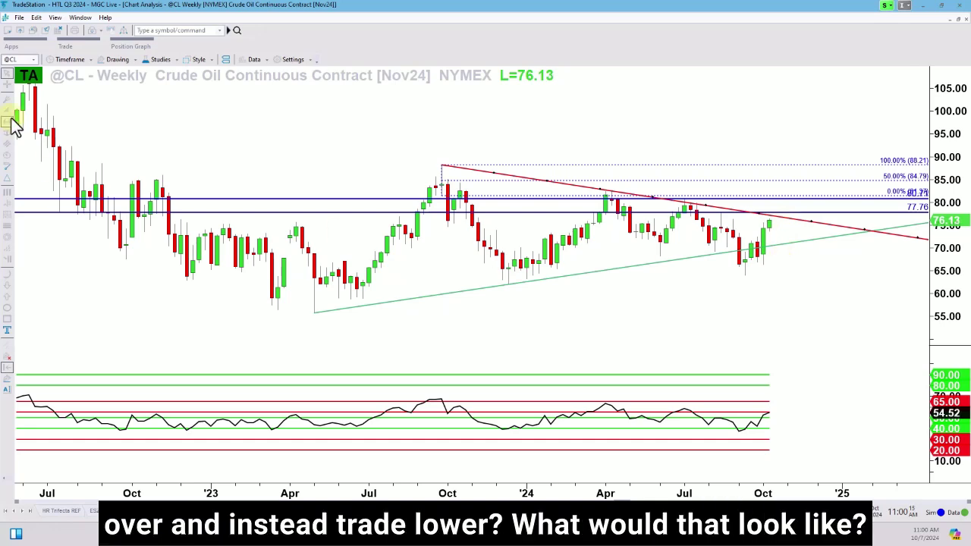
pyautogui.click(763, 265)
pyautogui.rightClick(763, 265)
pyautogui.moveTo(797, 286)
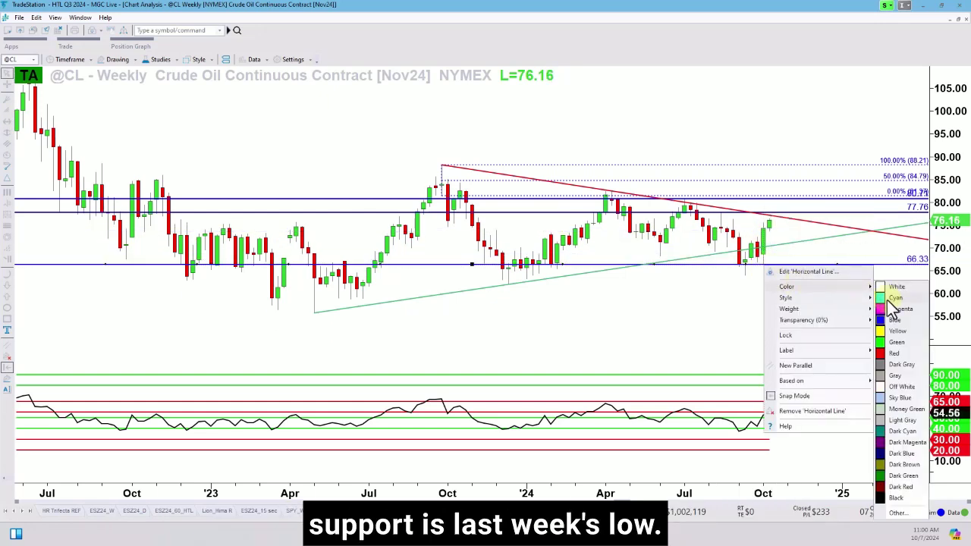
pyautogui.click(883, 311)
# Add two parallel support lines at 64.04, the mid-September 2024 low, and 61.98, the December 2023 low.
pyautogui.rightClick(766, 267)
pyautogui.click(793, 369)
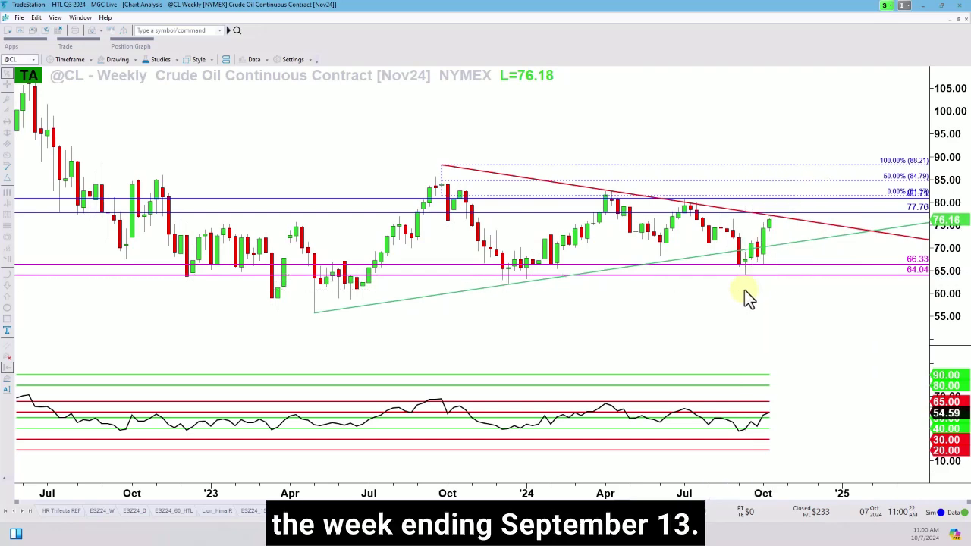
pyautogui.rightClick(761, 275)
pyautogui.click(794, 369)
pyautogui.moveTo(516, 254); pyautogui.dragTo(507, 283)
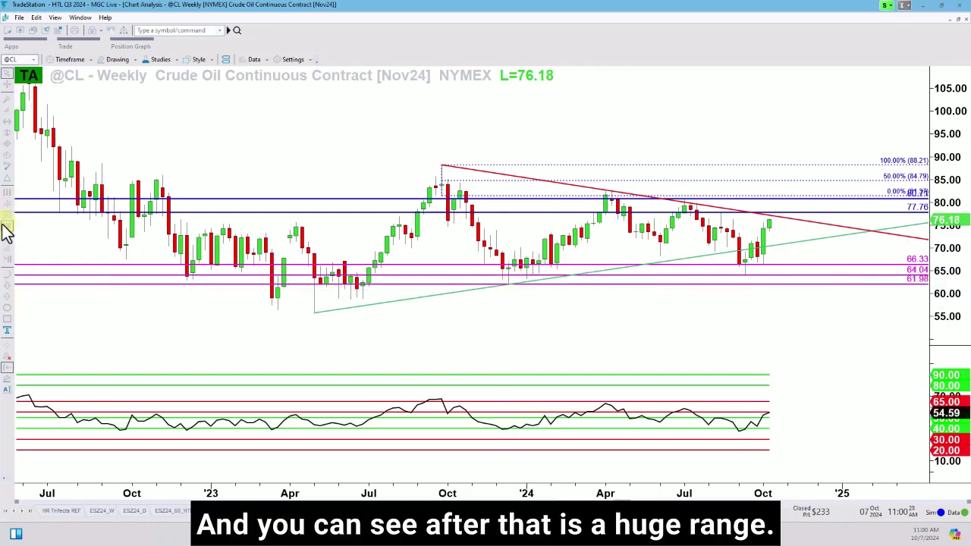
# Add Fibonacci retracement lines over the May 2023 low week's range, from 68.78 to 55.76.
pyautogui.moveTo(325, 253); pyautogui.dragTo(315, 317)
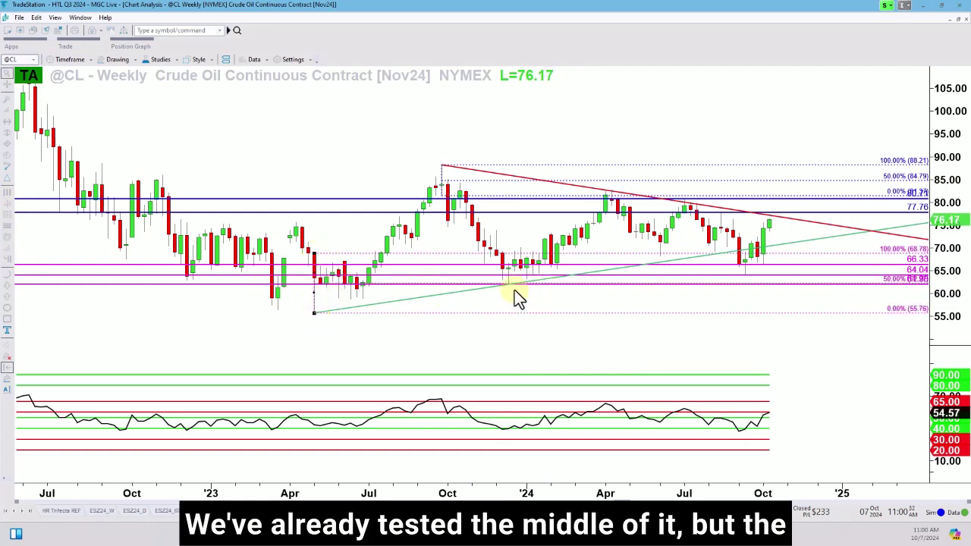
pyautogui.moveTo(314, 325)
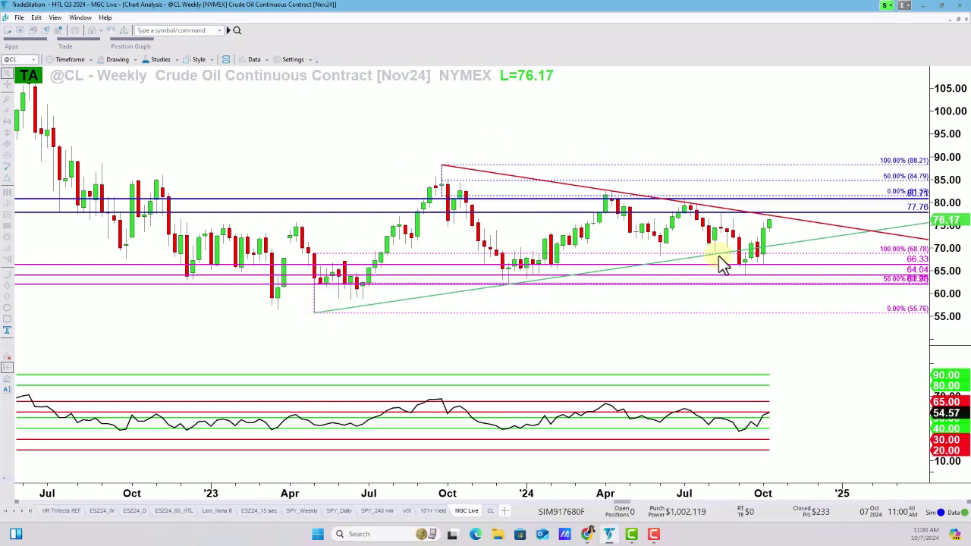
# Switch the crude oil chart to the daily timeframe and bring the past year's price action into view.
pyautogui.click(88, 60)
pyautogui.click(91, 239)
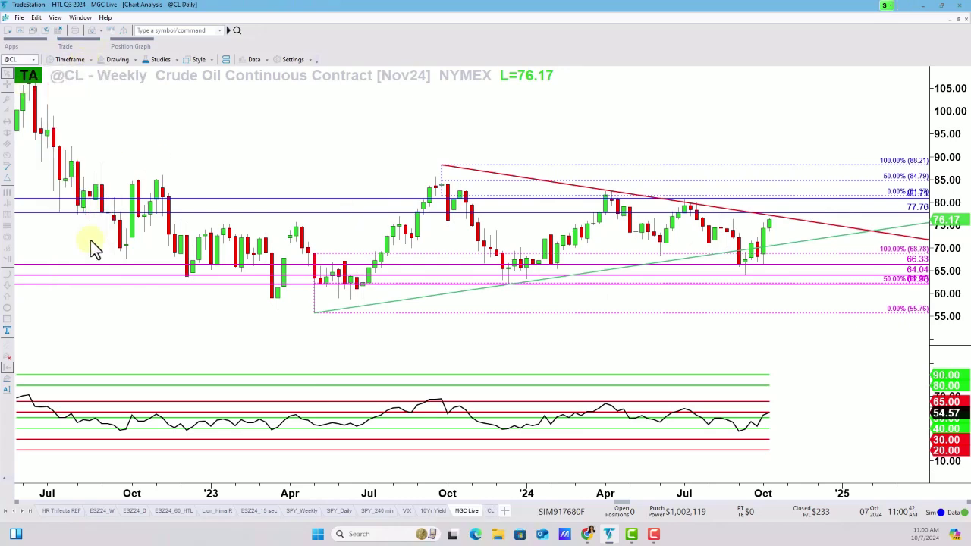
pyautogui.click(437, 472)
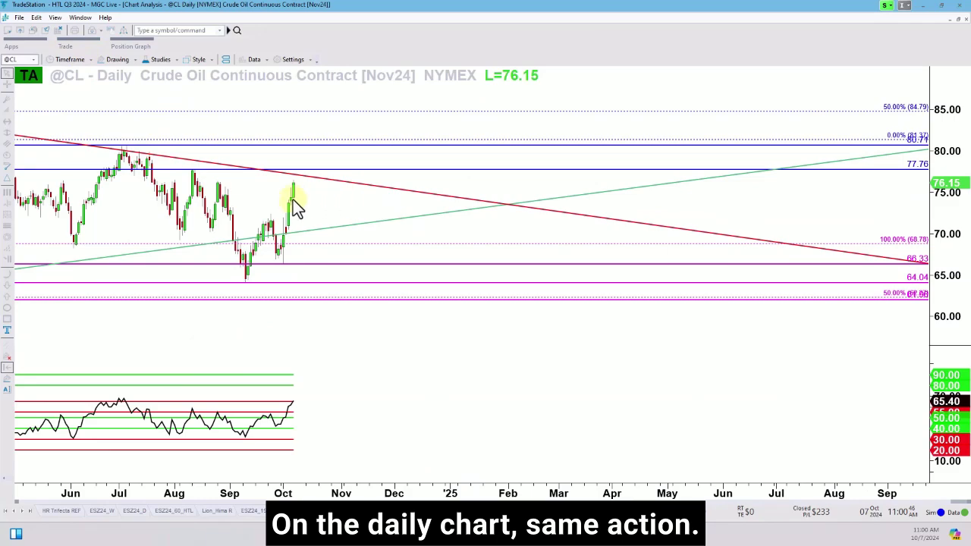
pyautogui.moveTo(297, 205); pyautogui.dragTo(809, 218)
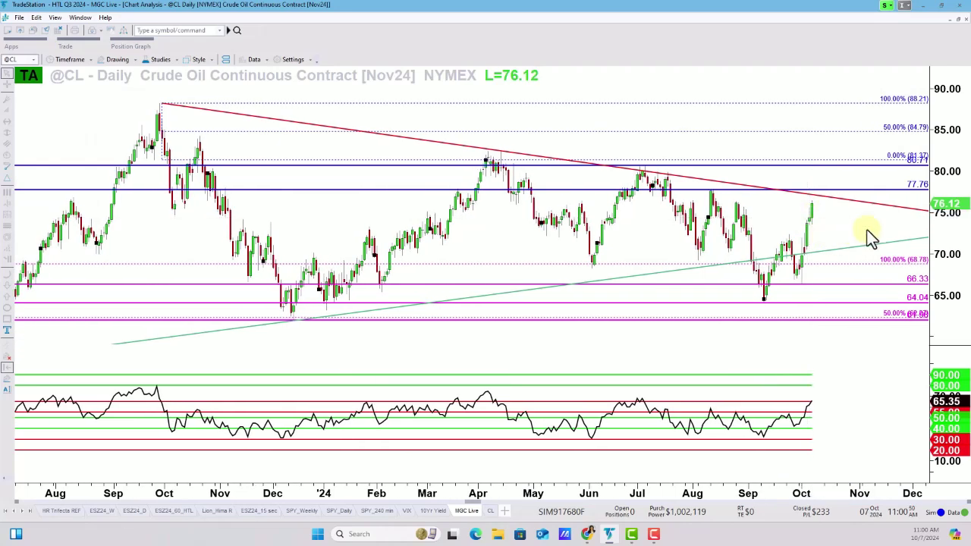
pyautogui.click(851, 228)
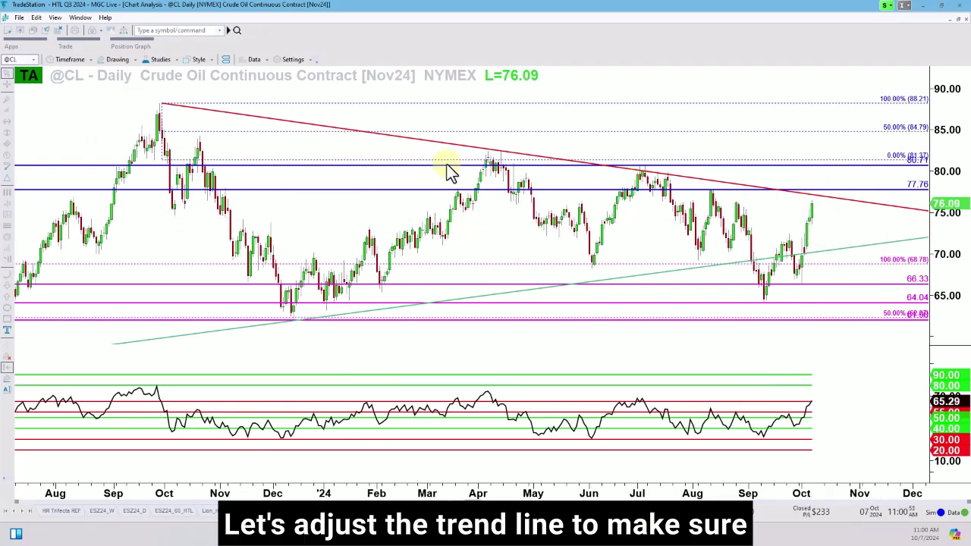
# Re-anchor the descending red trend line on the daily chart to the exact September 2023 and April 2024 highs.
pyautogui.click(161, 104)
pyautogui.moveTo(161, 104)
pyautogui.mouseDown()
pyautogui.moveTo(159, 119)
pyautogui.moveTo(159, 104)
pyautogui.mouseUp()
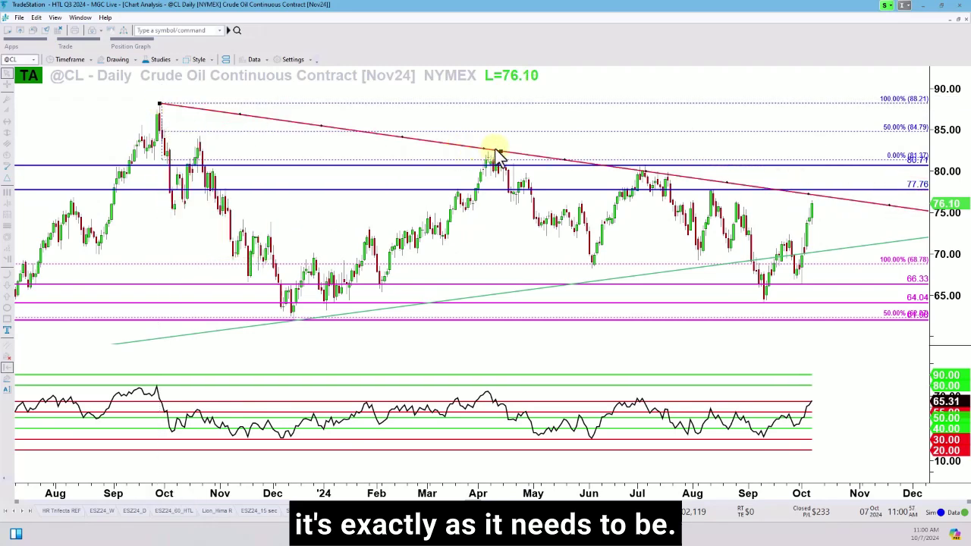
pyautogui.moveTo(498, 151); pyautogui.dragTo(501, 151)
pyautogui.click(516, 145)
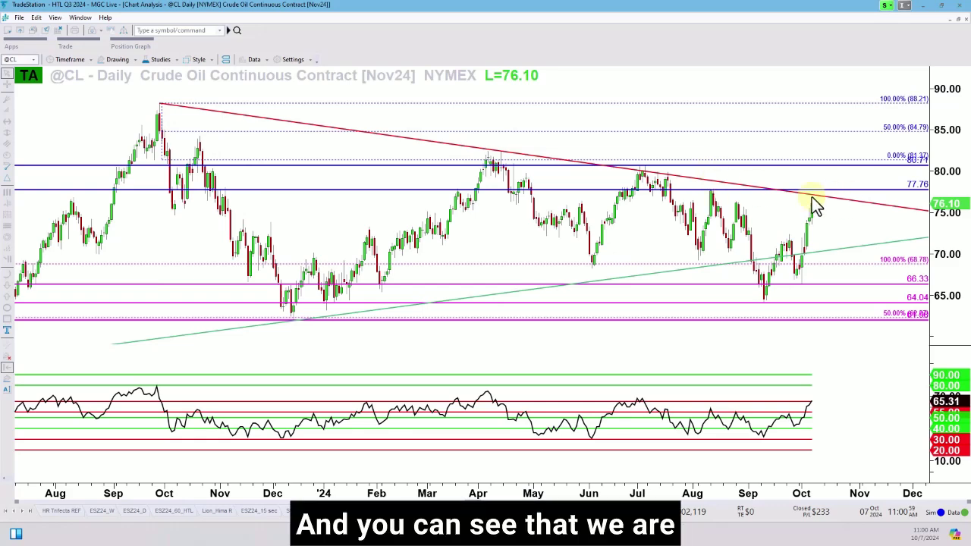
# Add Fibonacci retracement lines over the August 13, 2024 daily range, from 77.75 to 75.76, and colour them blue.
pyautogui.moveTo(742, 204); pyautogui.dragTo(683, 202)
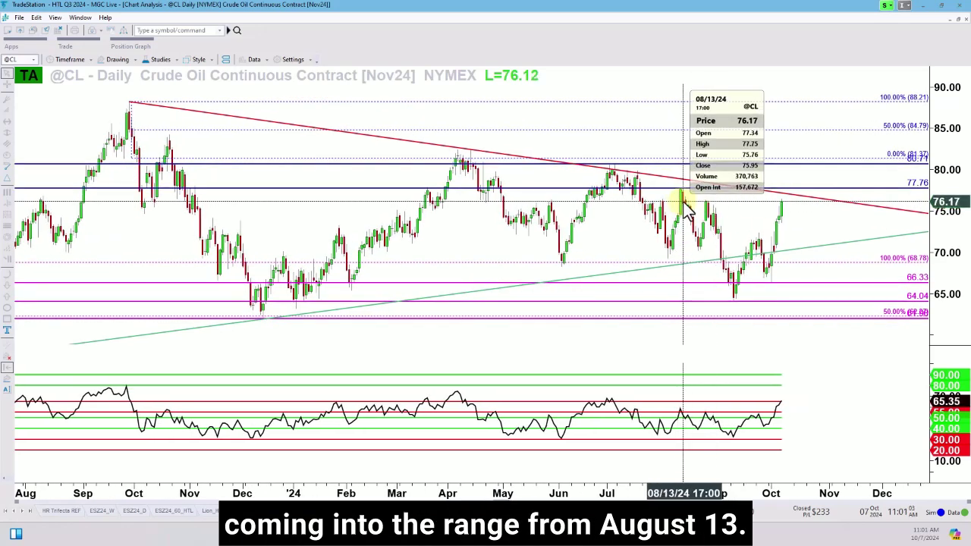
pyautogui.click(7, 225)
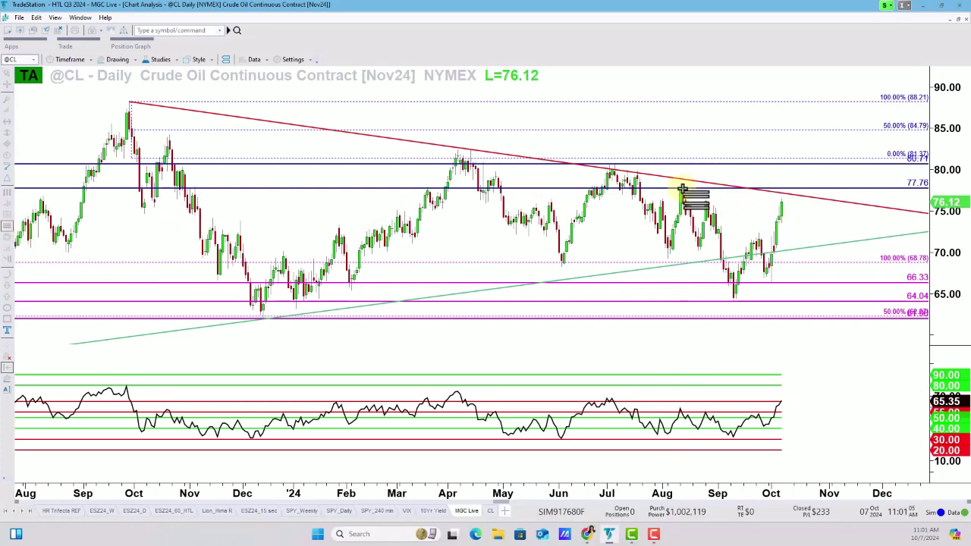
pyautogui.moveTo(682, 188); pyautogui.dragTo(686, 200)
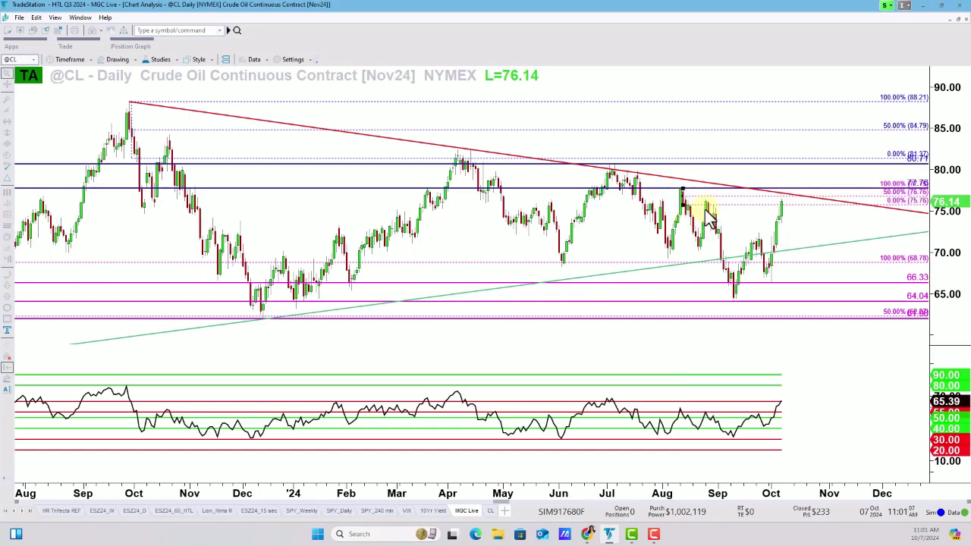
pyautogui.rightClick(715, 201)
pyautogui.click(918, 254)
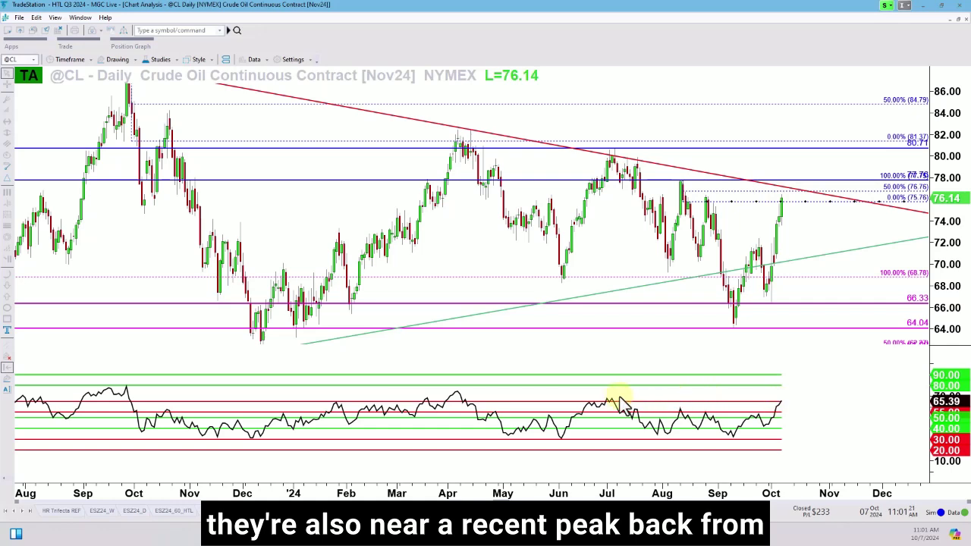
# Add Fibonacci retracement lines over the early October 2024 daily bar's range, from 71.94 to the 66.33 low.
pyautogui.moveTo(614, 410)
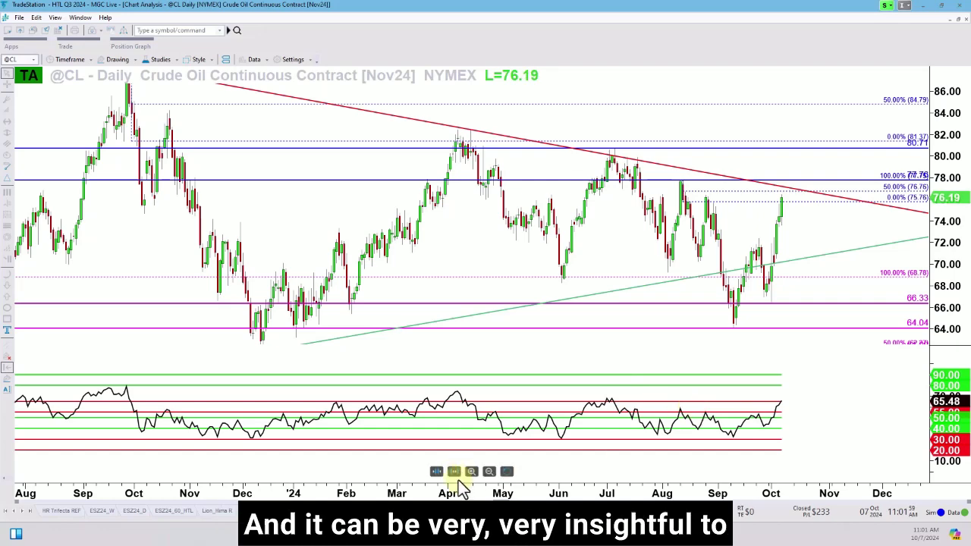
pyautogui.click(457, 473)
pyautogui.moveTo(857, 231); pyautogui.dragTo(715, 232)
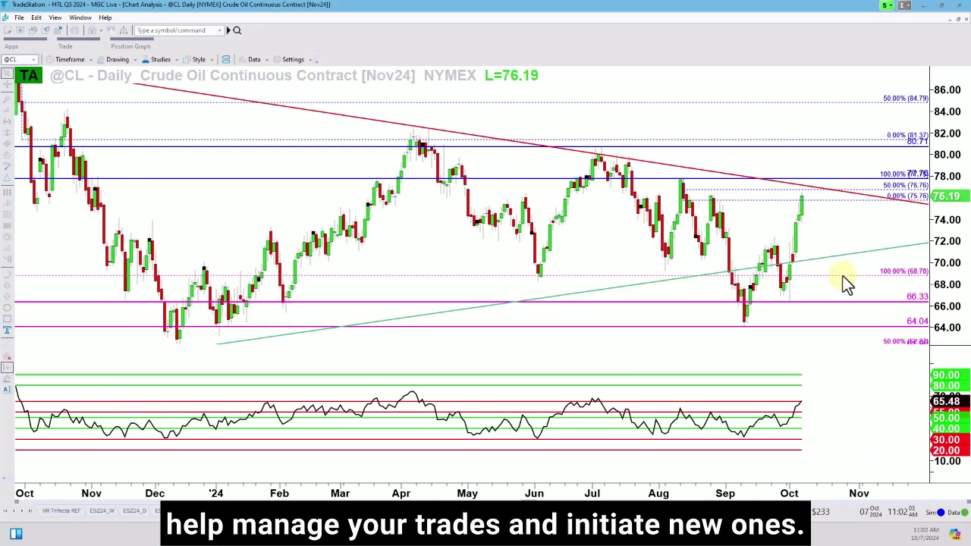
pyautogui.click(457, 473)
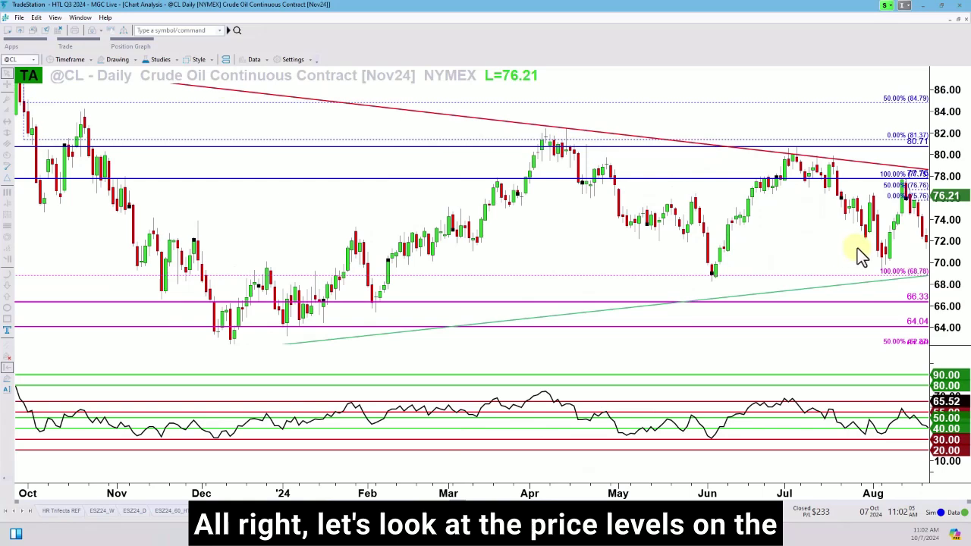
pyautogui.moveTo(877, 256); pyautogui.dragTo(538, 253)
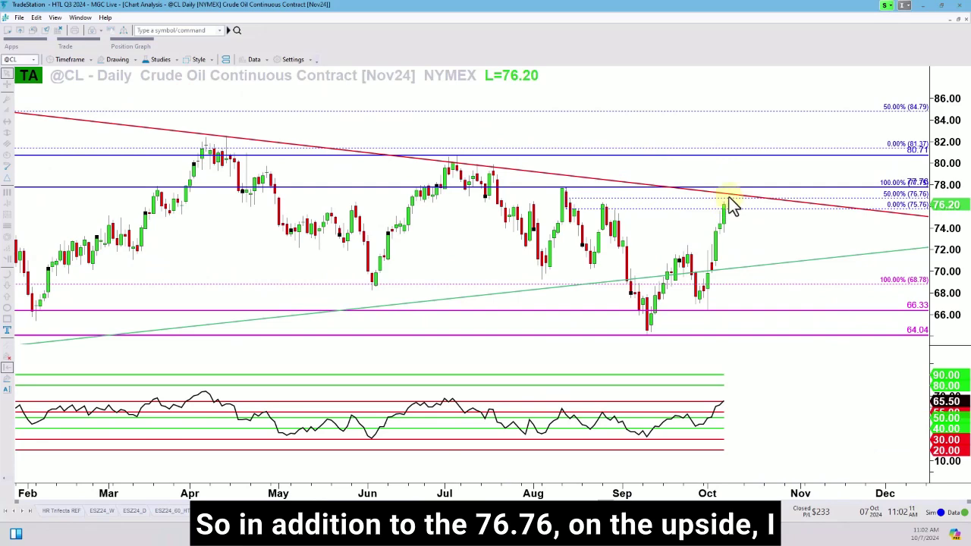
pyautogui.click(7, 225)
pyautogui.moveTo(709, 249); pyautogui.dragTo(708, 295)
pyautogui.click(708, 327)
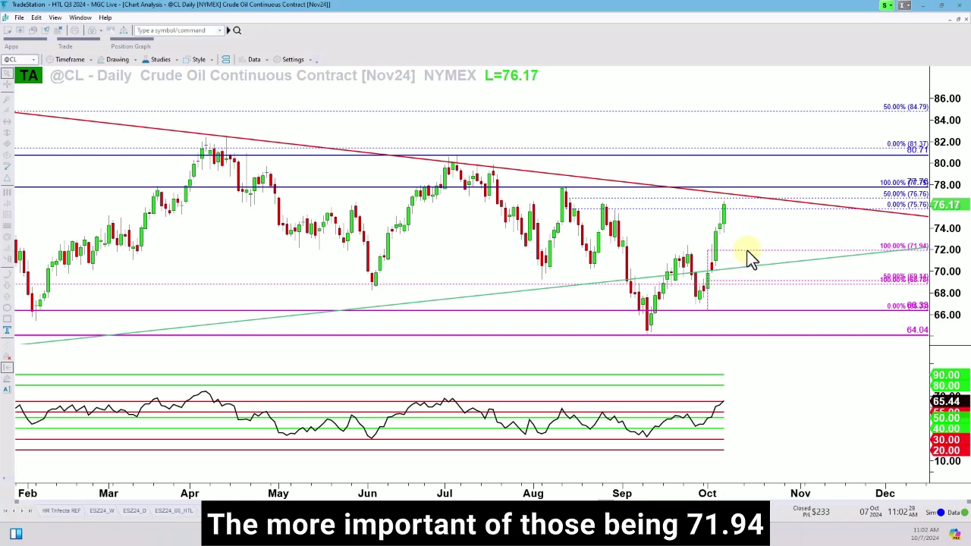
# Add a horizontal line at the September 24, 2024 high of 72.40 and colour it magenta.
pyautogui.click(692, 251)
pyautogui.doubleClick(691, 251)
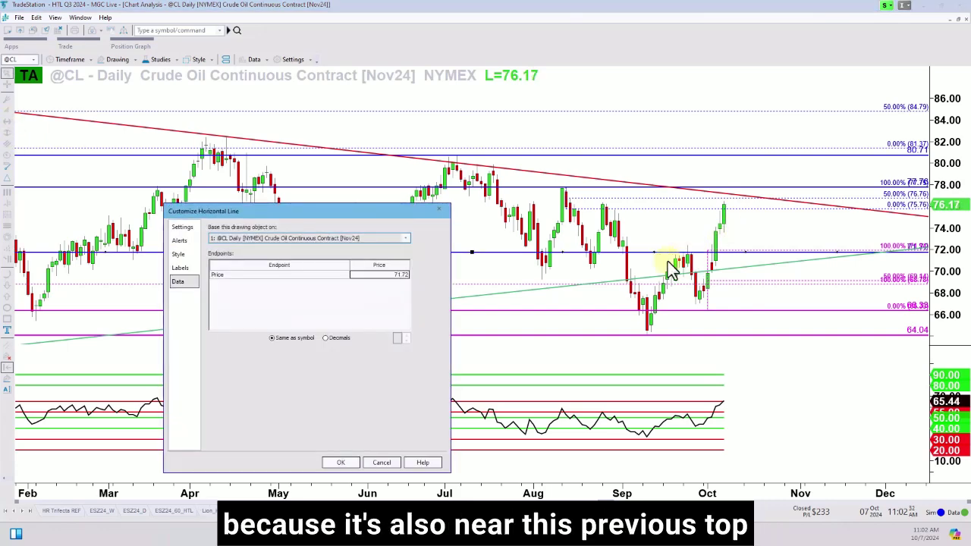
pyautogui.click(385, 462)
pyautogui.moveTo(687, 252); pyautogui.dragTo(688, 245)
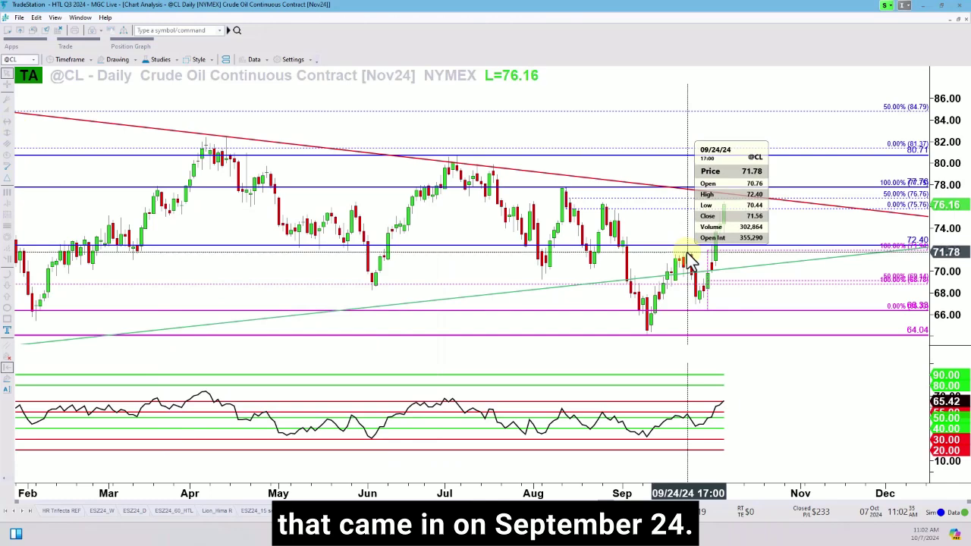
pyautogui.rightClick(697, 246)
pyautogui.moveTo(721, 271)
pyautogui.click(766, 276)
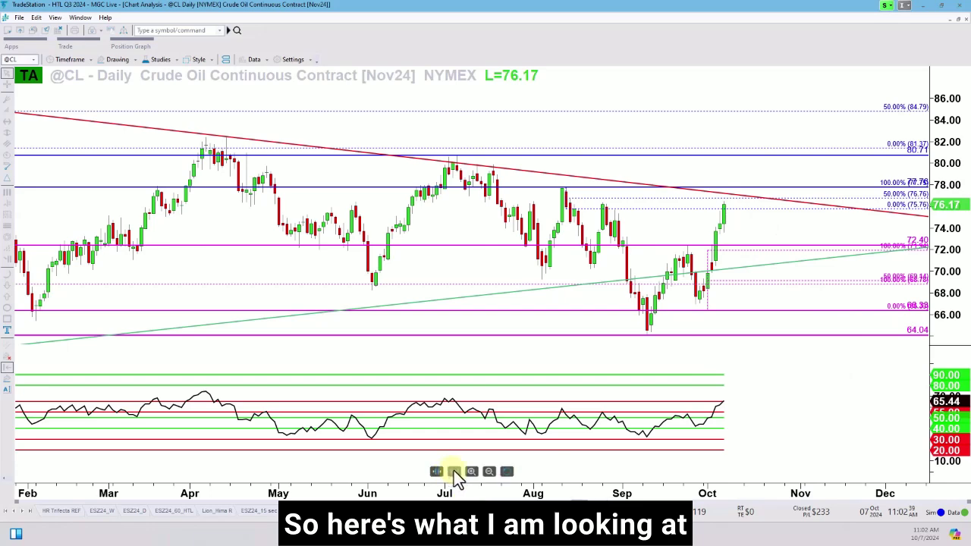
# Examine recent daily price action and the falling red trend line's touches at the September 2023, April 2024 and July 2024 highs.
pyautogui.click(455, 472)
pyautogui.moveTo(823, 217); pyautogui.dragTo(604, 214)
pyautogui.click(455, 472)
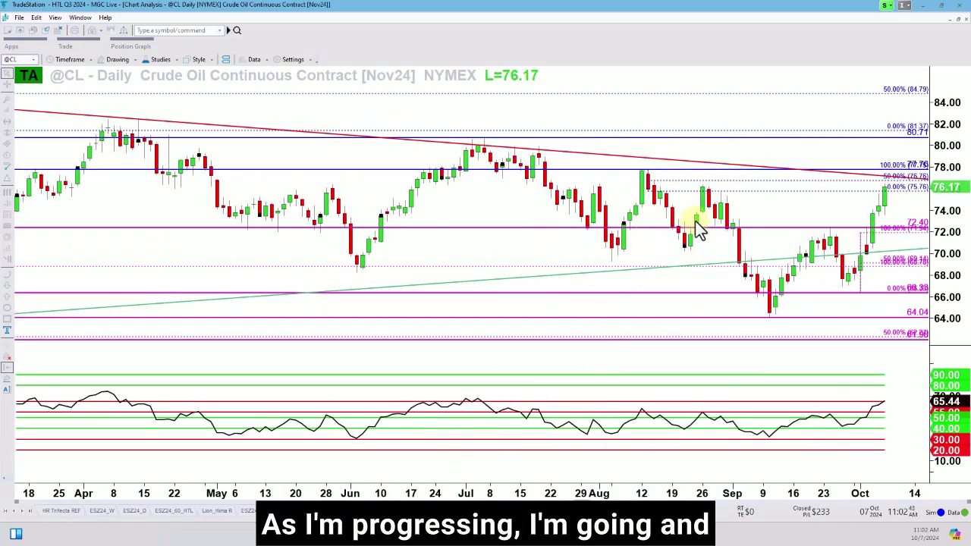
pyautogui.moveTo(721, 212); pyautogui.dragTo(643, 215)
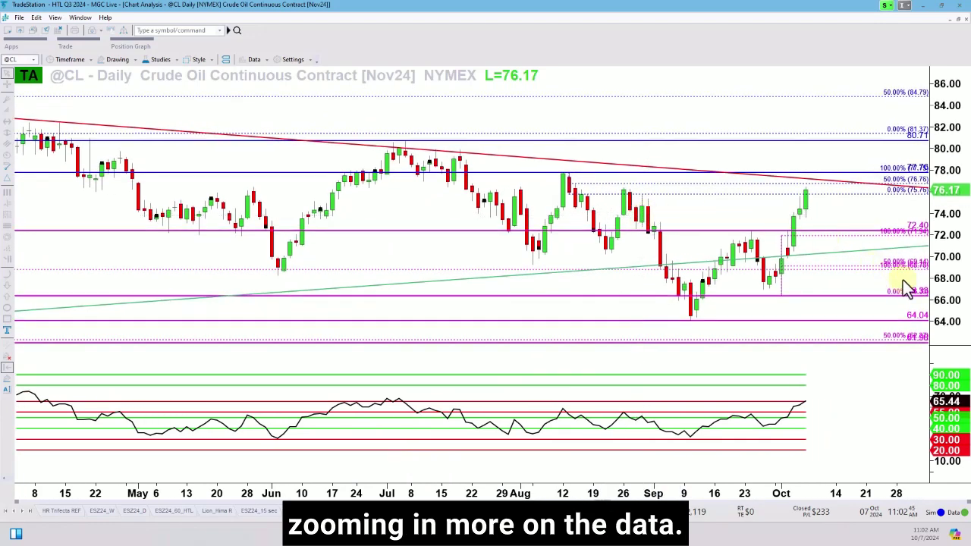
pyautogui.moveTo(949, 282); pyautogui.dragTo(949, 265)
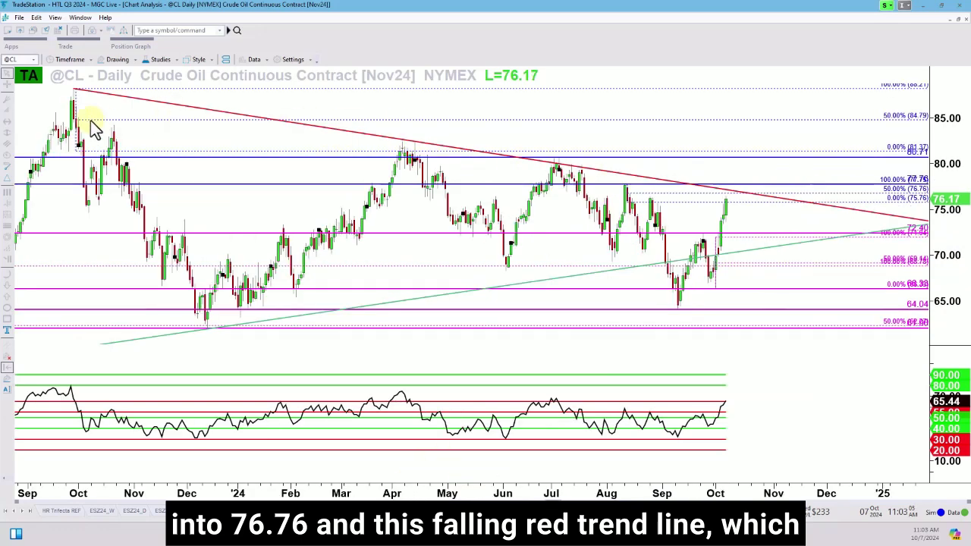
pyautogui.moveTo(68, 99); pyautogui.dragTo(73, 101)
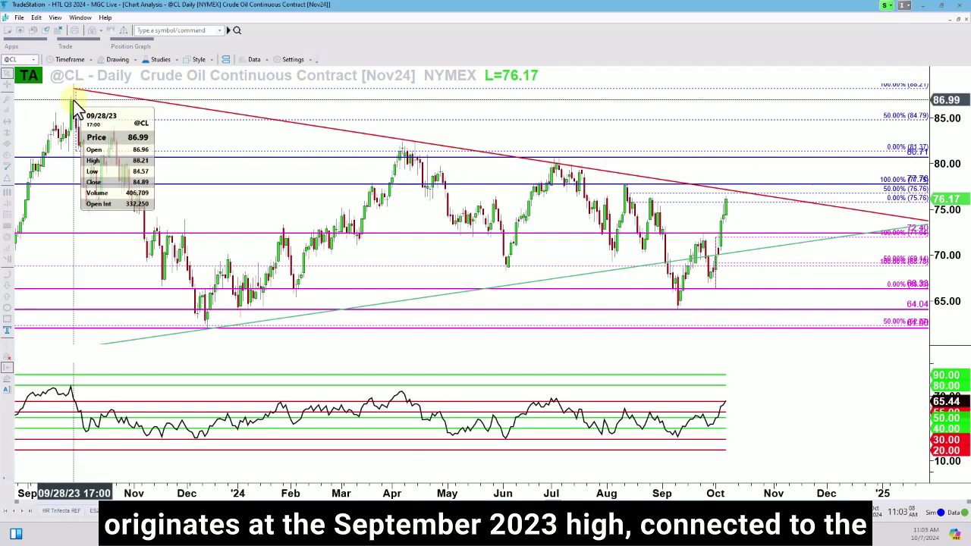
pyautogui.moveTo(416, 148)
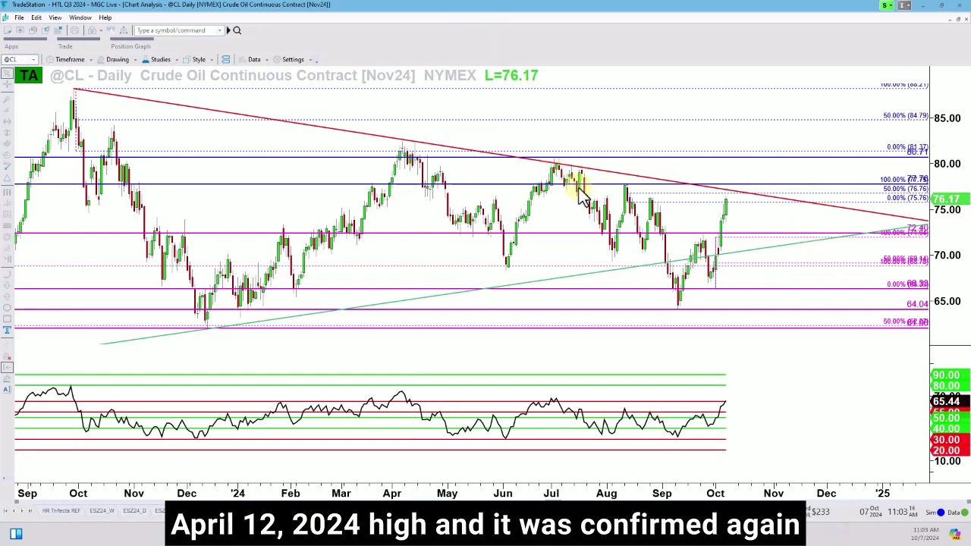
pyautogui.moveTo(561, 218)
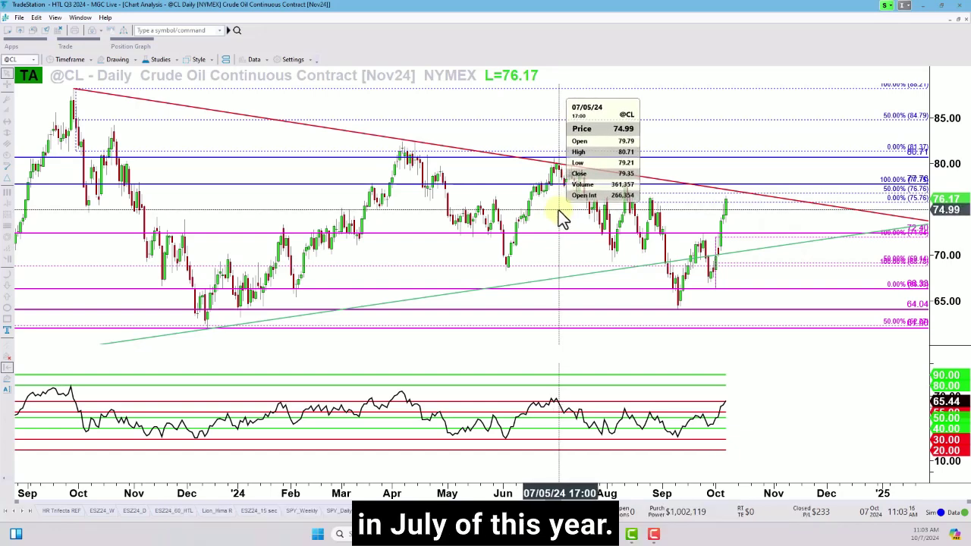